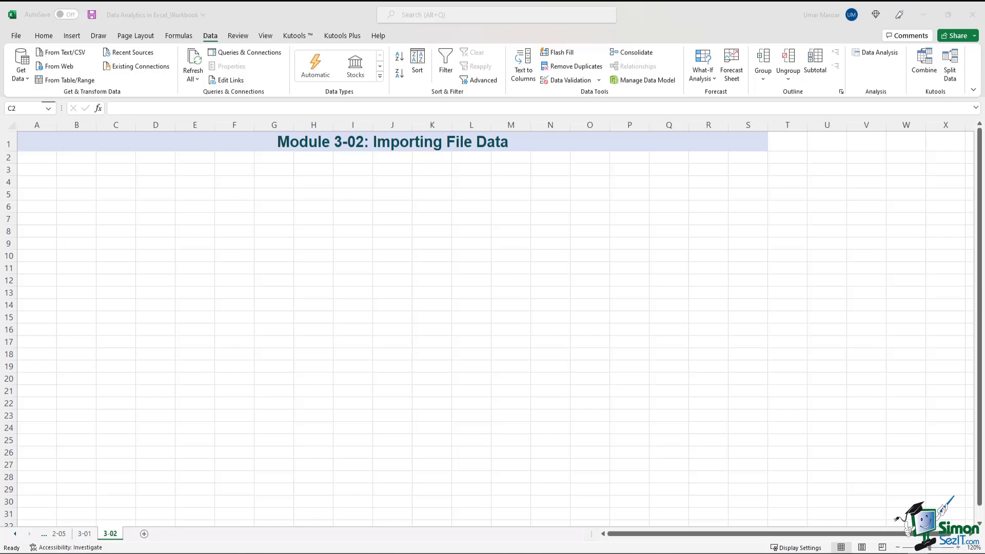
# Open the CSV file 03-02-Data import file from the Data Analysis in Excel folder, checking its file type.
pyautogui.click(20, 34)
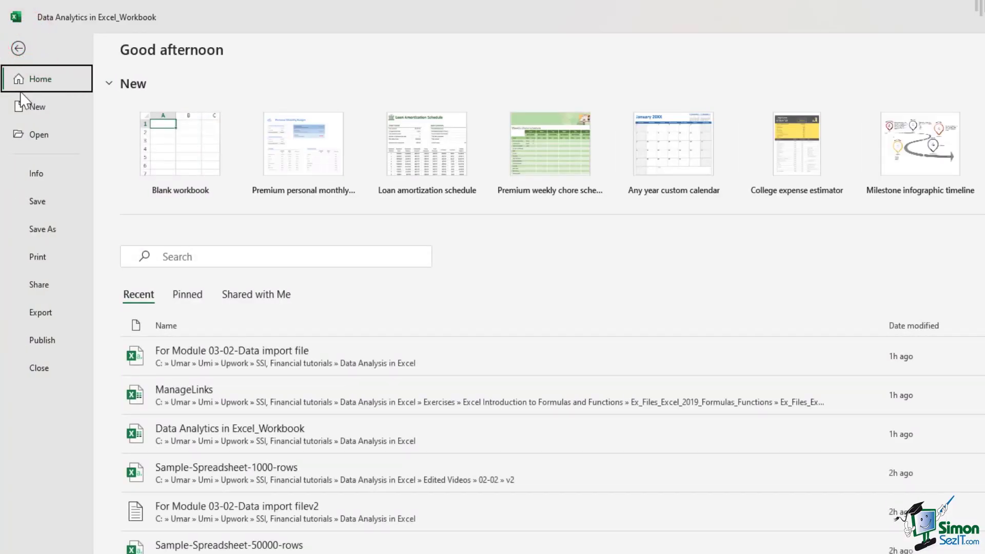
pyautogui.click(42, 136)
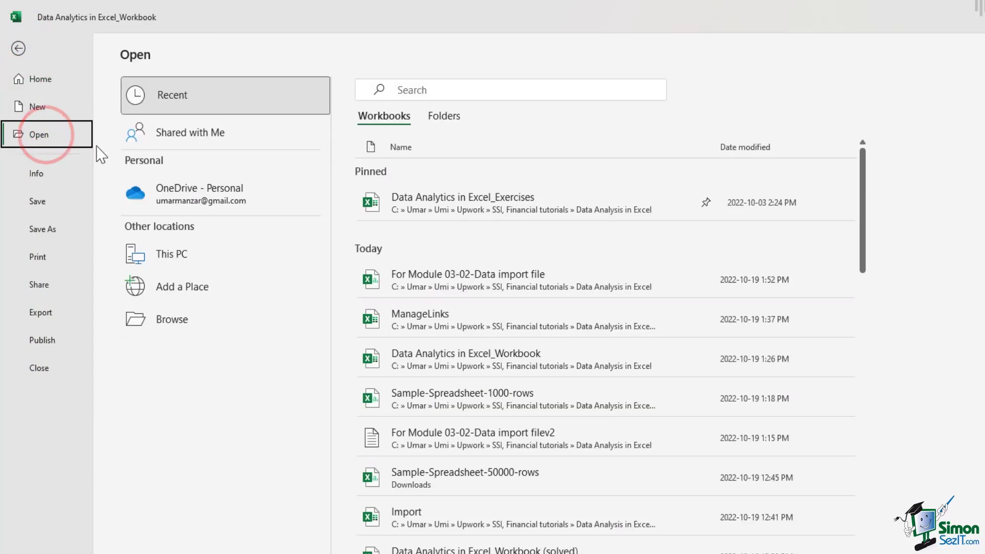
pyautogui.click(172, 319)
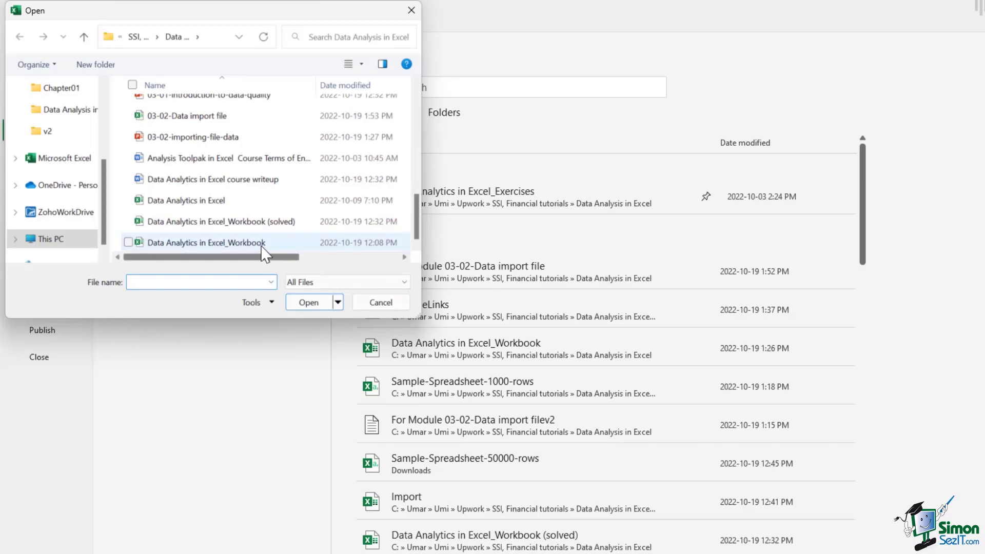
pyautogui.click(264, 128)
pyautogui.moveTo(247, 257); pyautogui.dragTo(339, 257)
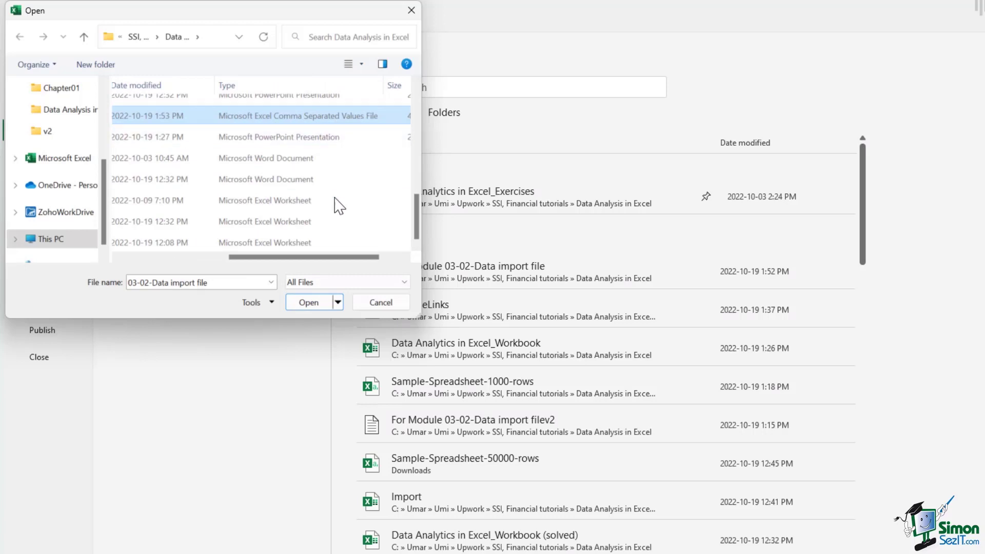
pyautogui.moveTo(326, 257); pyautogui.dragTo(206, 257)
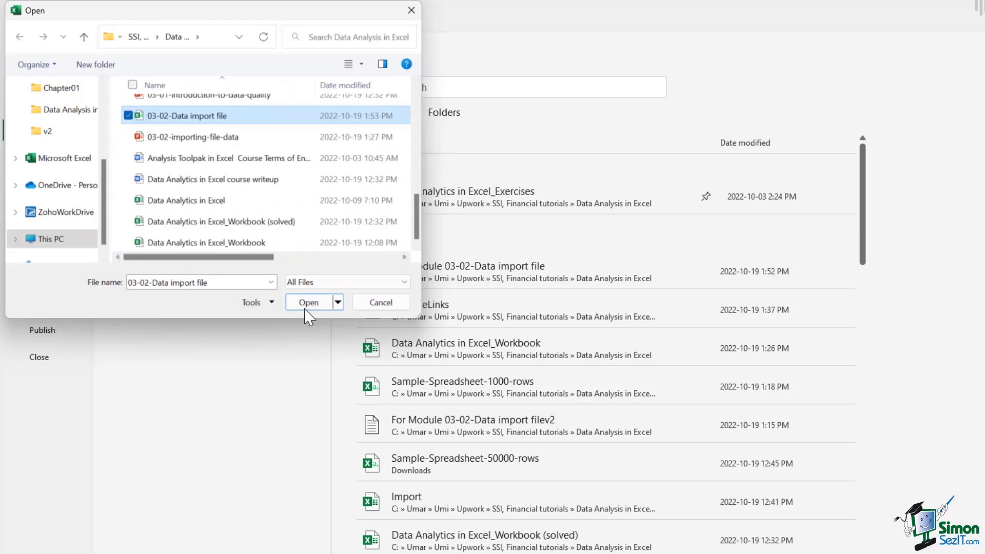
pyautogui.click(309, 302)
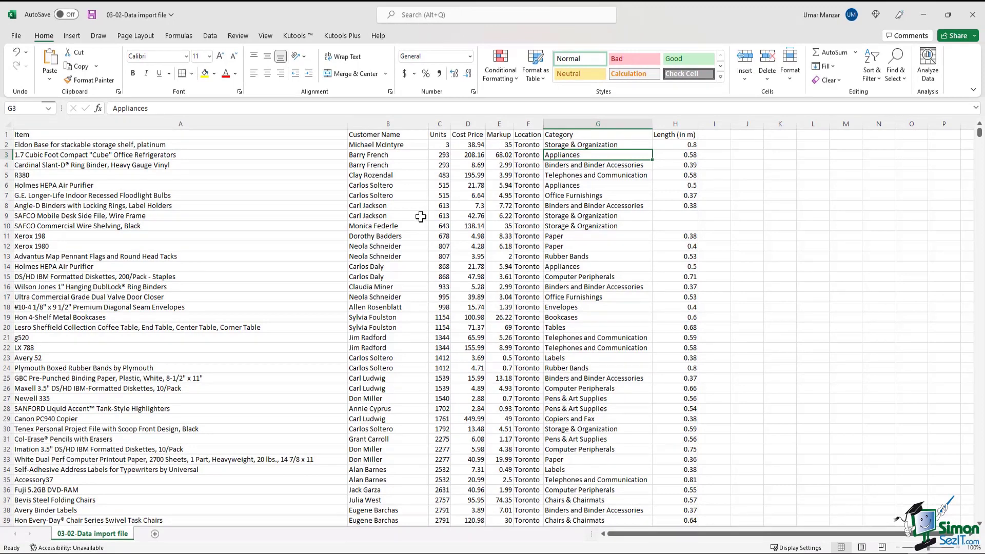
# Examine the full data range and header row from Item to Length (in m), and close the CSV file without saving.
pyautogui.hotkey('ctrl', 'Home')
pyautogui.hotkey('ctrl', 'shift', 'Right')
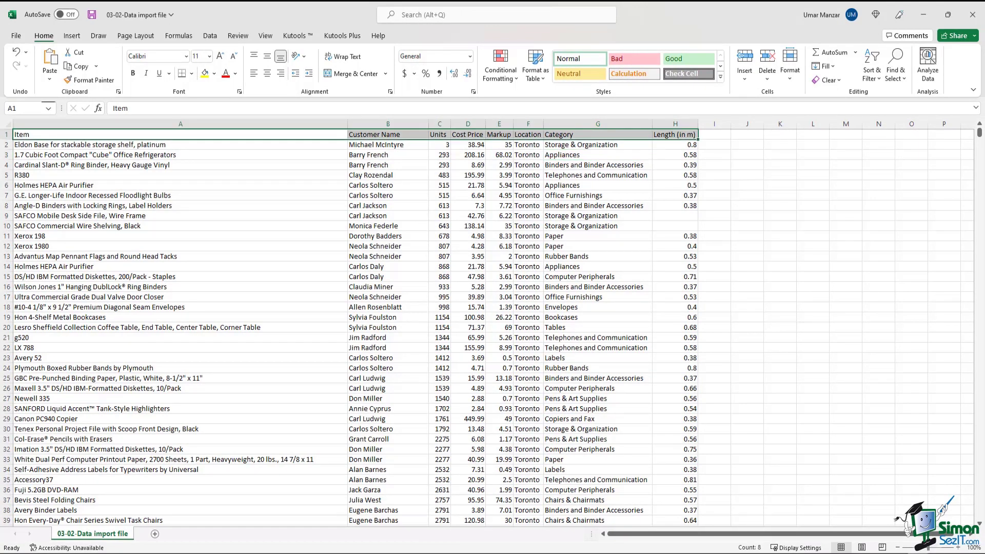
pyautogui.hotkey('ctrl', 'shift', 'Down')
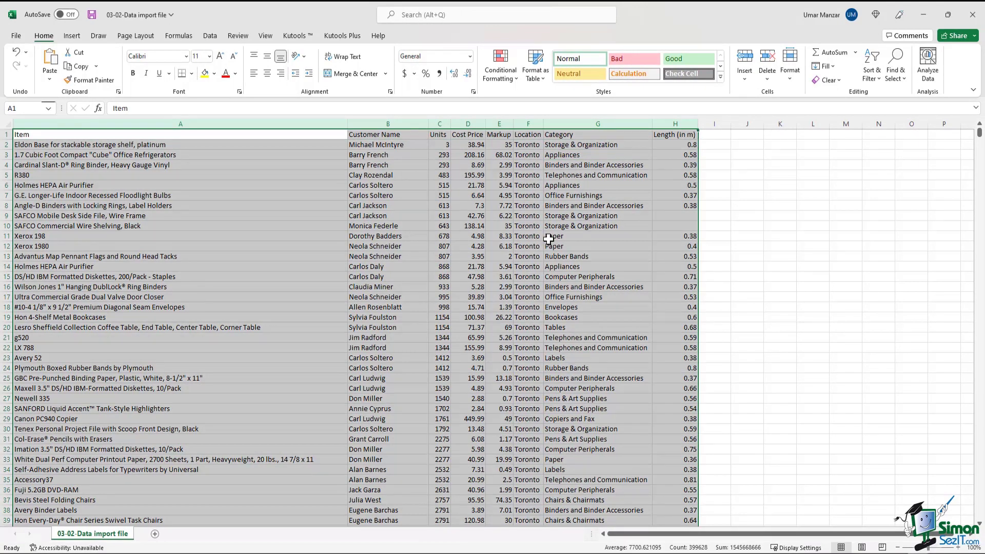
pyautogui.moveTo(21, 134); pyautogui.dragTo(676, 135)
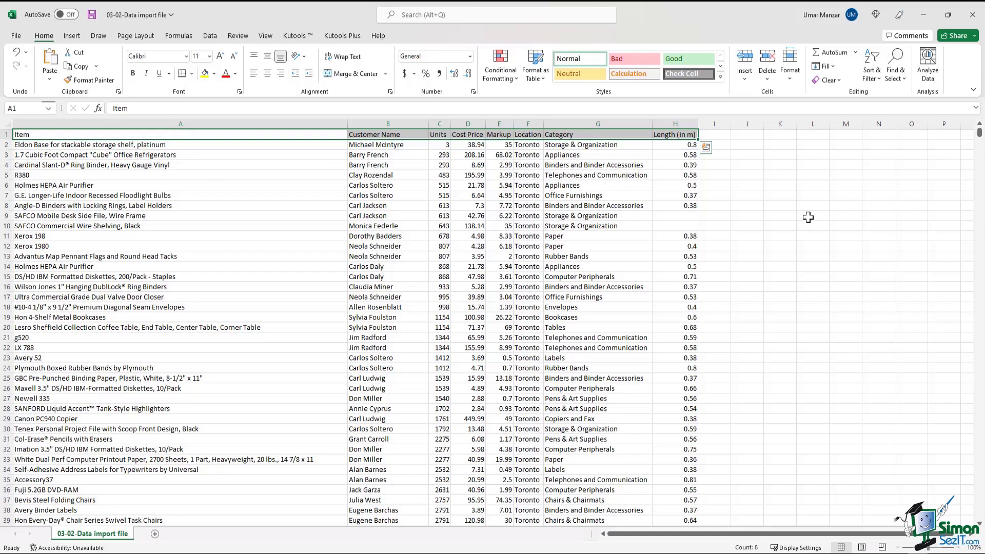
pyautogui.click(688, 256)
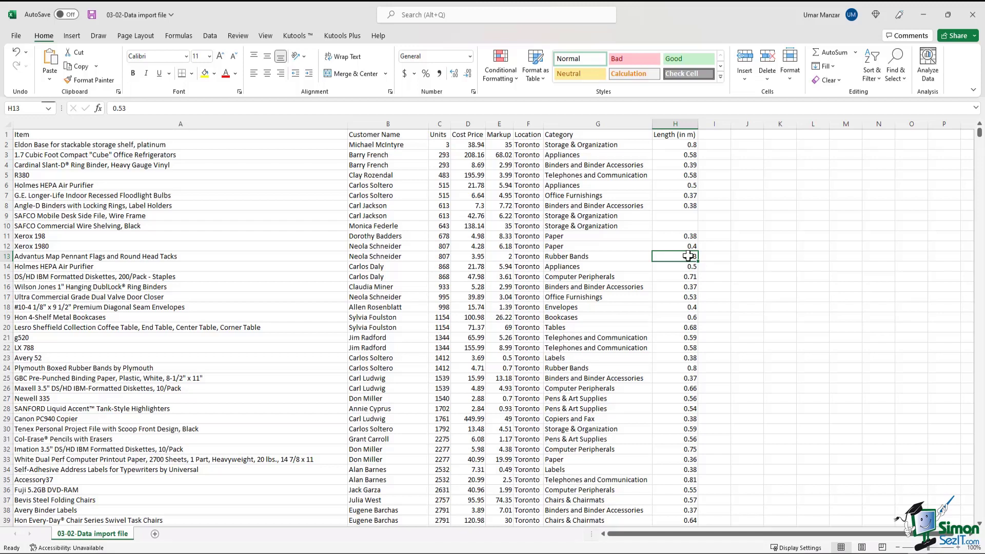
pyautogui.hotkey('ctrl', 'w')
pyautogui.press('n')
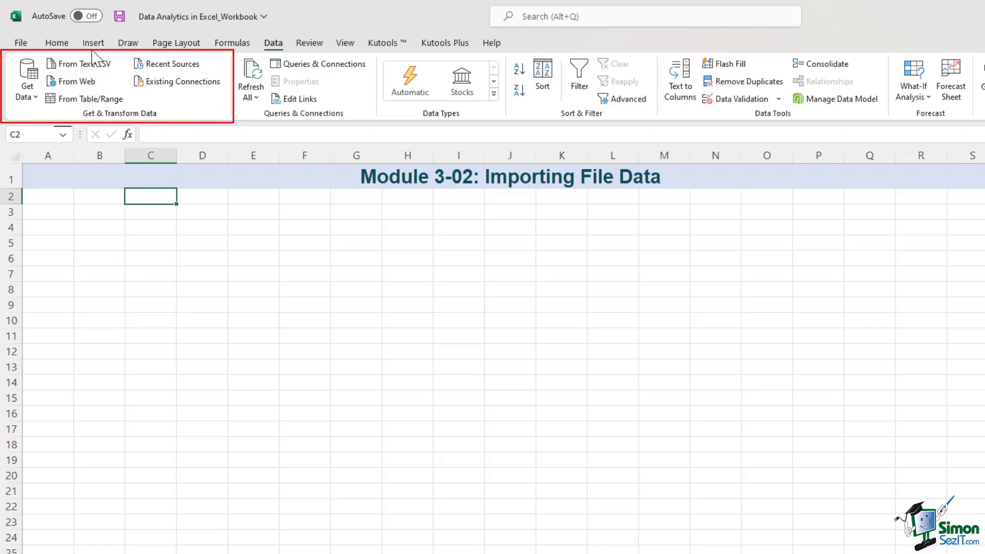
# Import the CSV file 03-02-Data import file through Get Data and load it into the workbook after reviewing the preview.
pyautogui.click(26, 92)
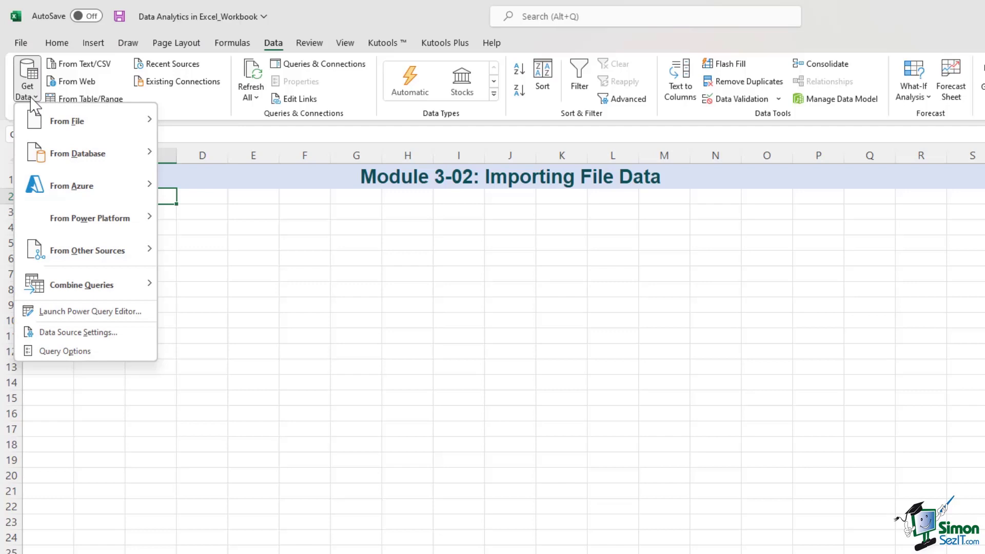
pyautogui.moveTo(80, 127)
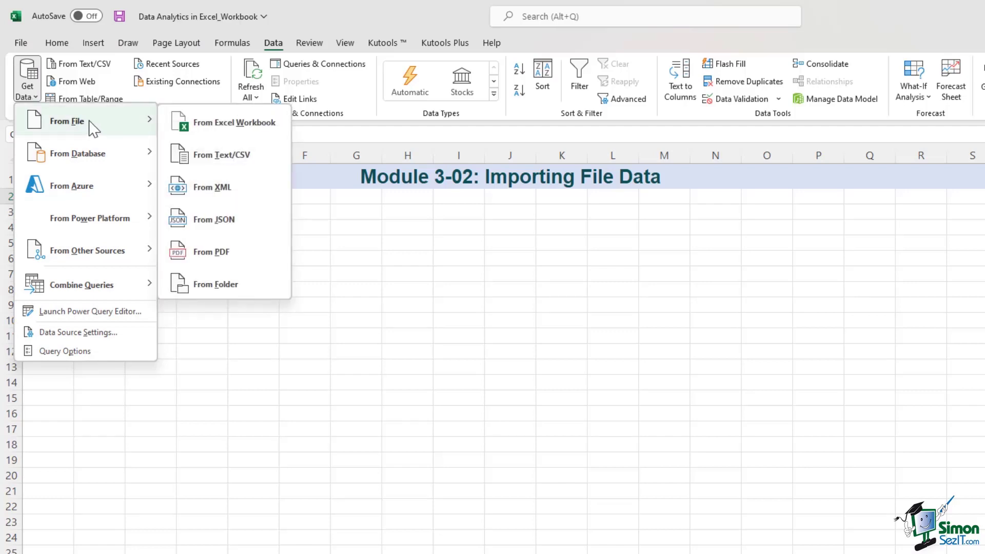
pyautogui.click(237, 158)
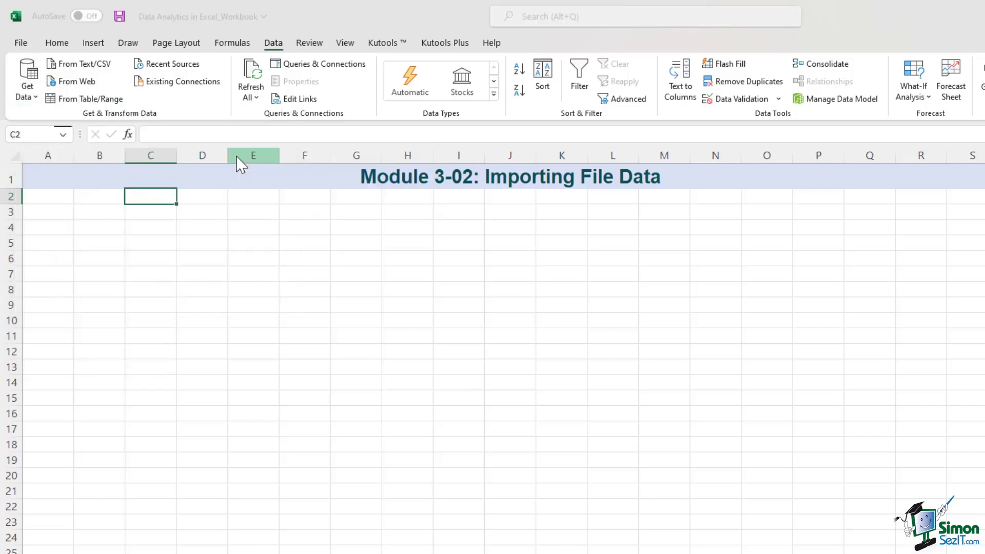
pyautogui.click(225, 244)
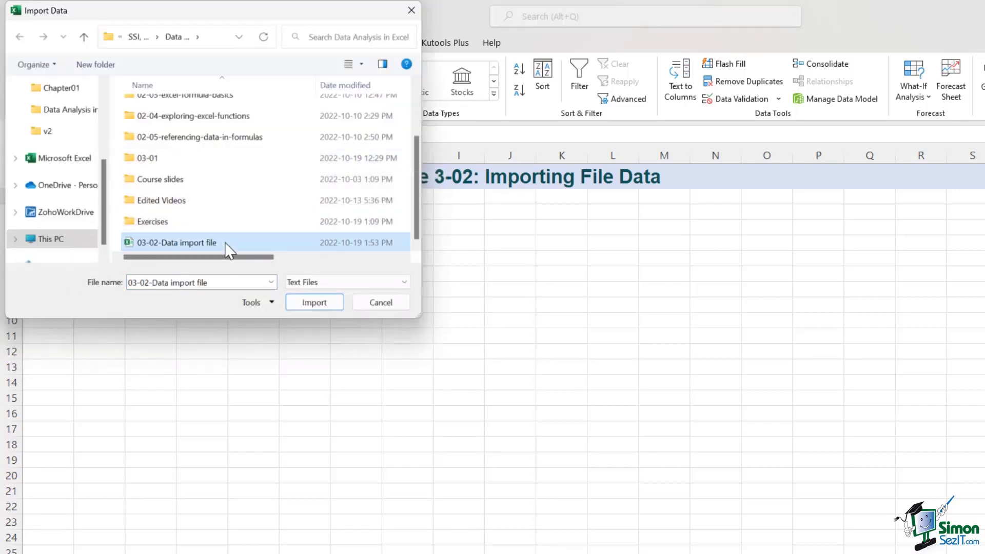
pyautogui.click(320, 303)
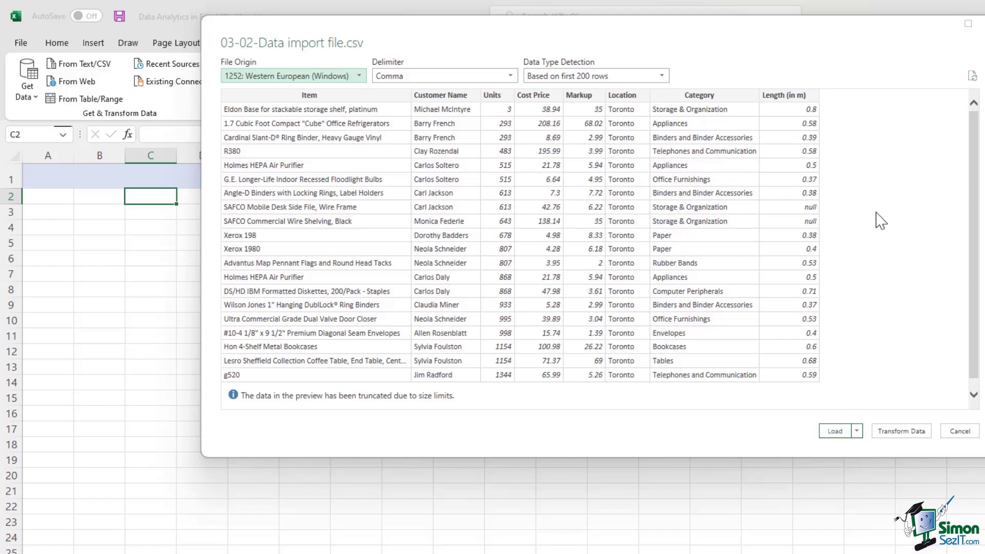
pyautogui.scroll(-1, 881, 220)
pyautogui.scroll(1, 880, 220)
pyautogui.click(835, 431)
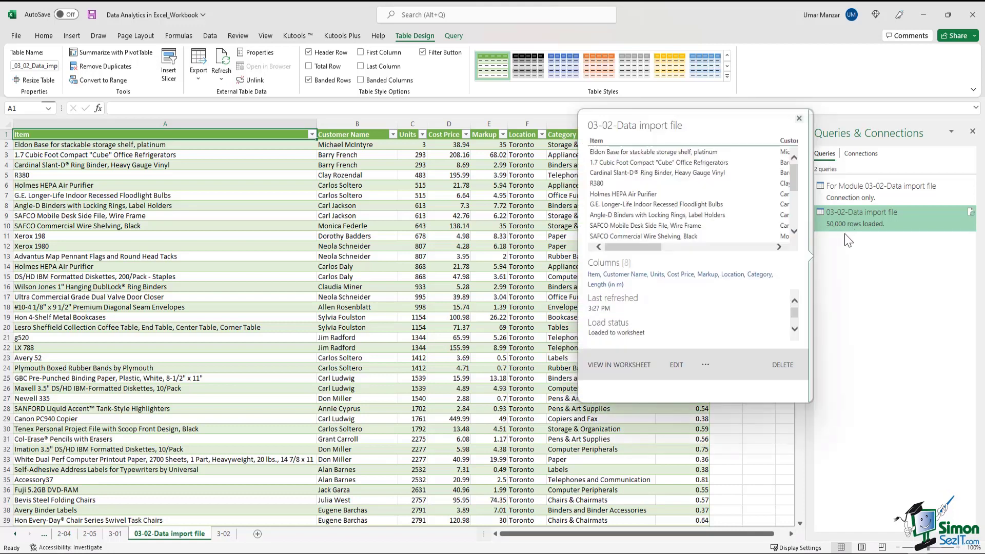
# Inspect the import query's details, the workbook's connections list and the rows of the loaded table.
pyautogui.moveTo(847, 235)
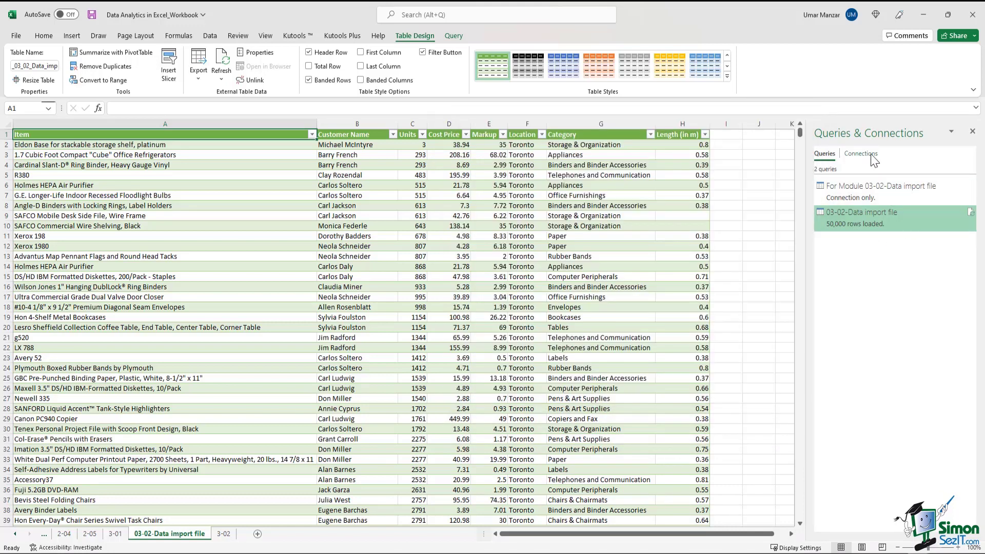
pyautogui.click(868, 154)
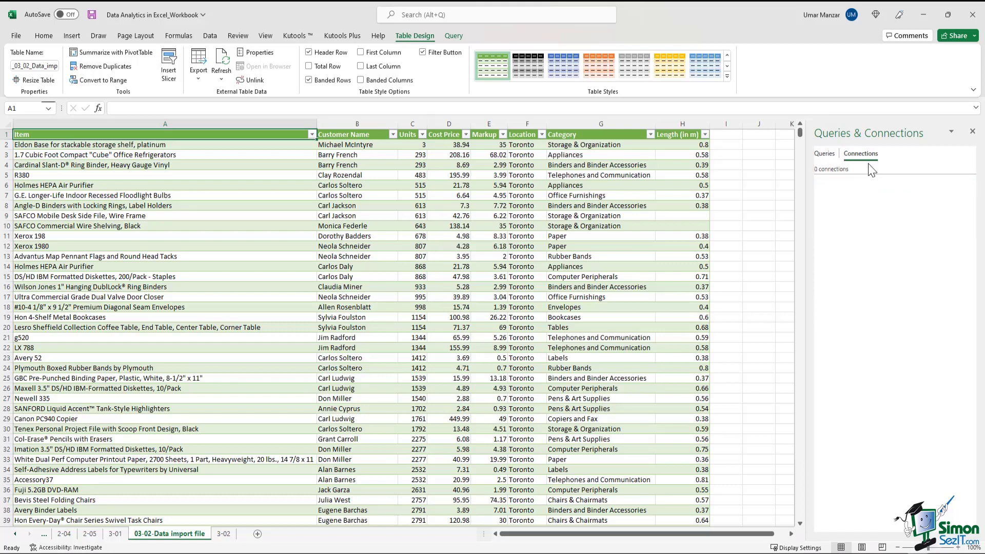
pyautogui.click(825, 154)
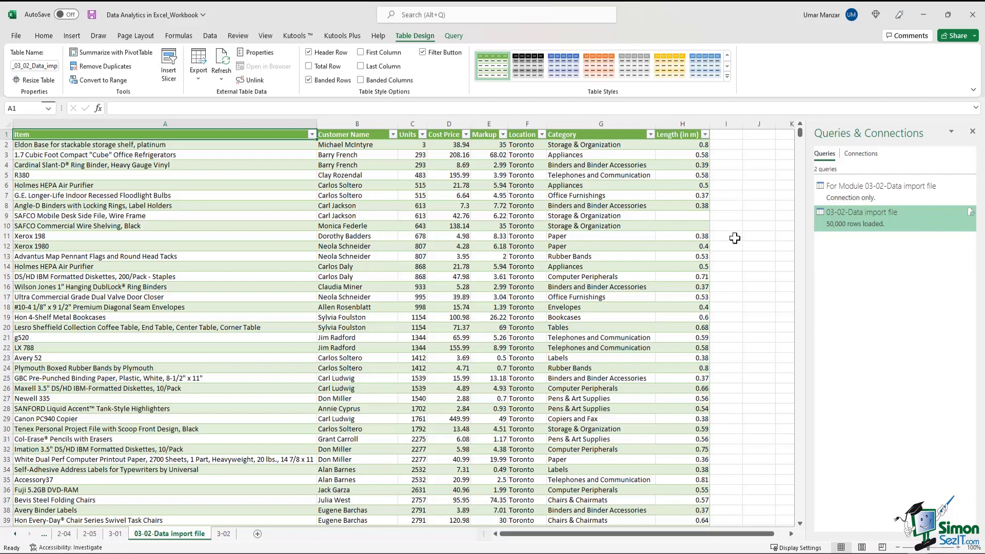
pyautogui.scroll(-6, 731, 235)
pyautogui.scroll(6, 731, 237)
pyautogui.click(755, 226)
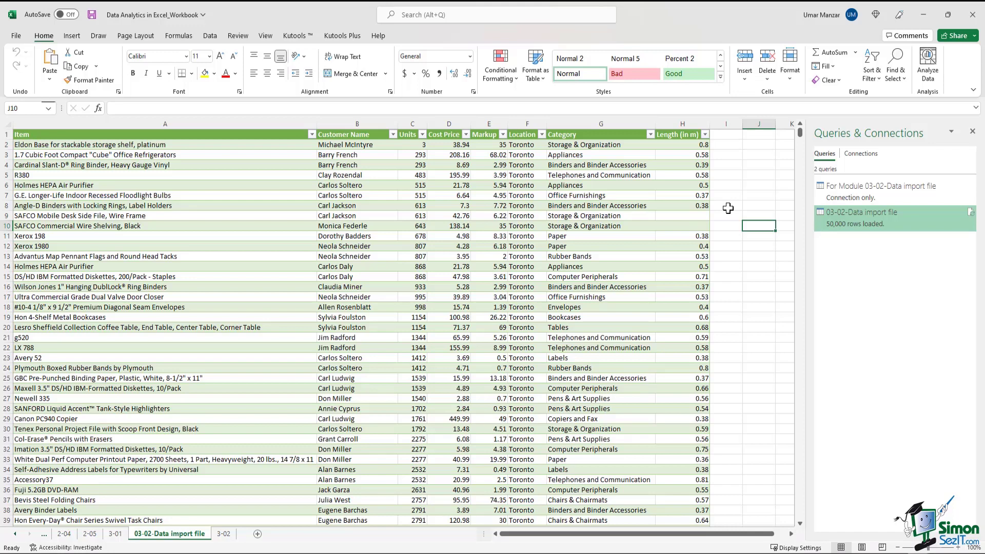
# Try a timed refresh with a 6-minute interval in the imported table's connection properties, and switch it off before accepting the dialog.
pyautogui.click(615, 195)
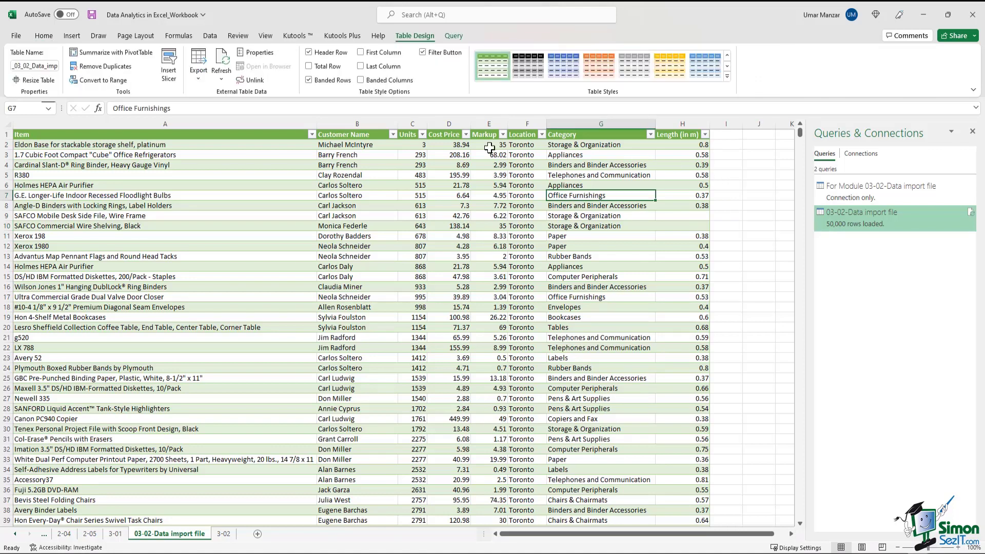
pyautogui.click(216, 38)
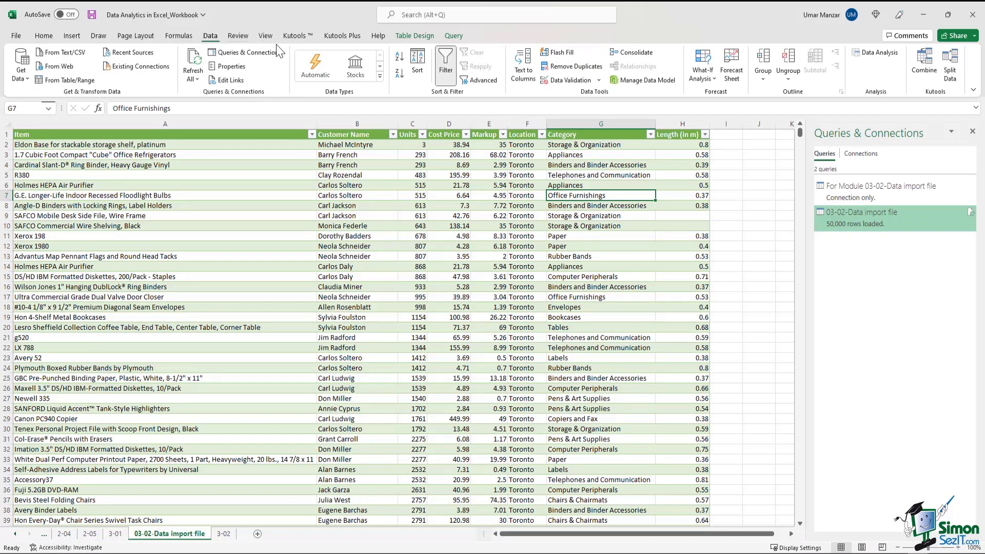
pyautogui.click(194, 79)
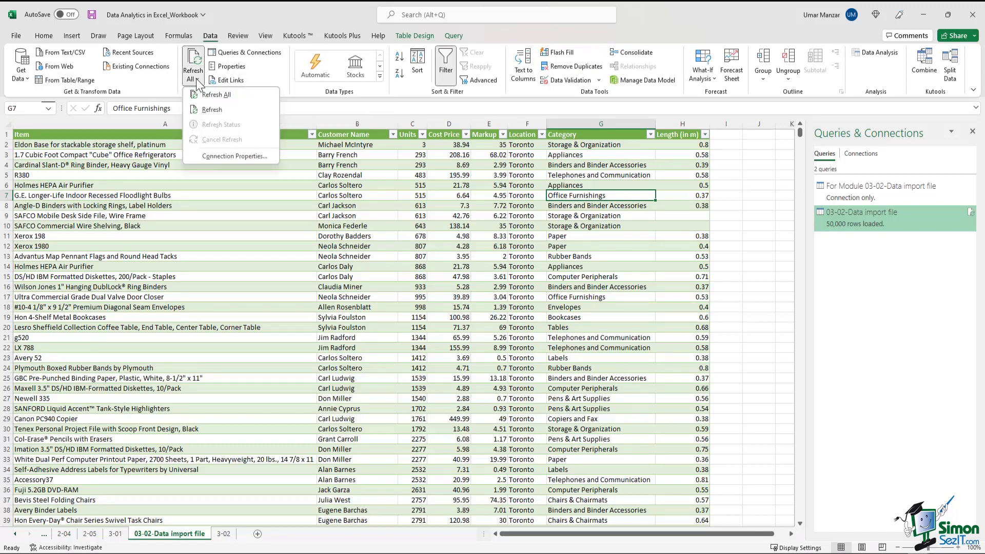
pyautogui.click(245, 158)
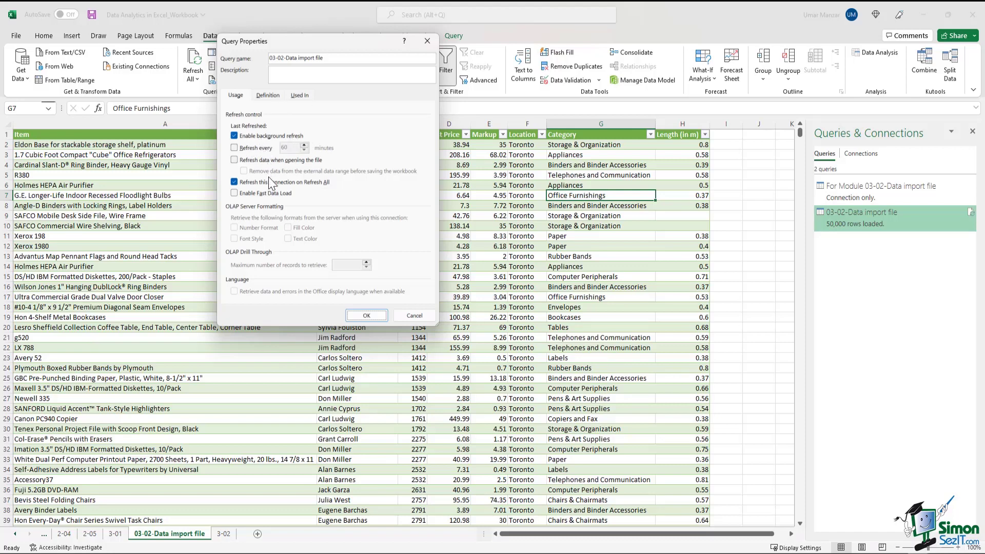
pyautogui.click(251, 148)
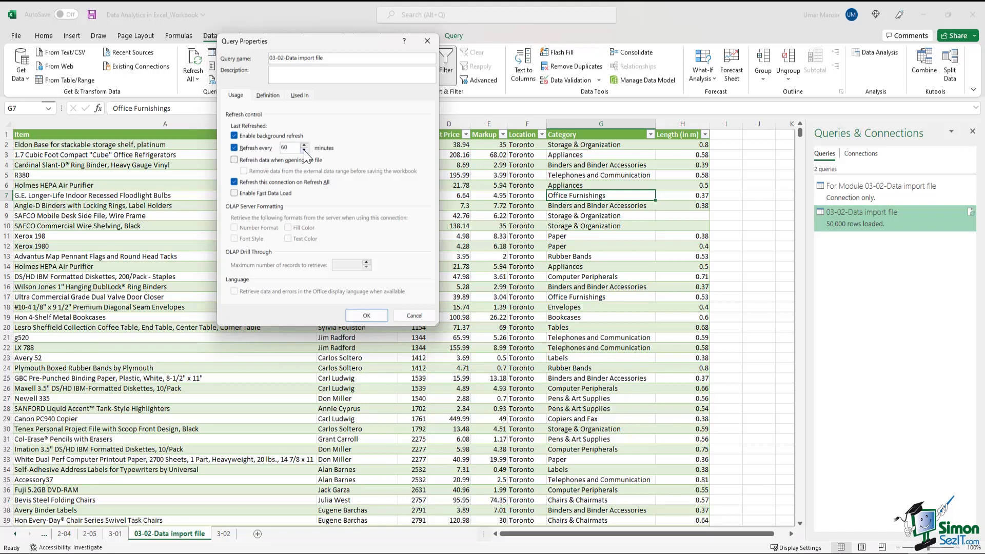
pyautogui.click(304, 151)
pyautogui.click(243, 150)
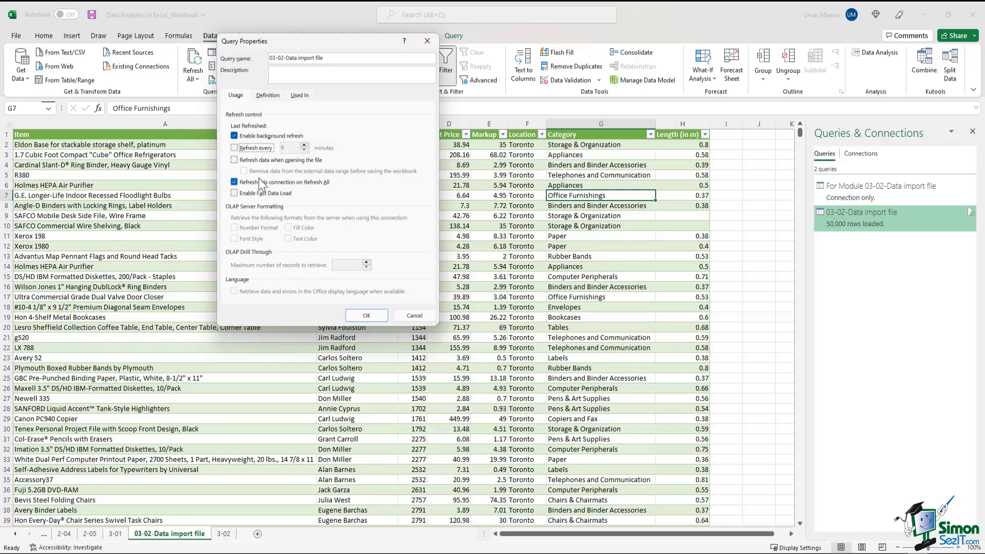
pyautogui.click(367, 317)
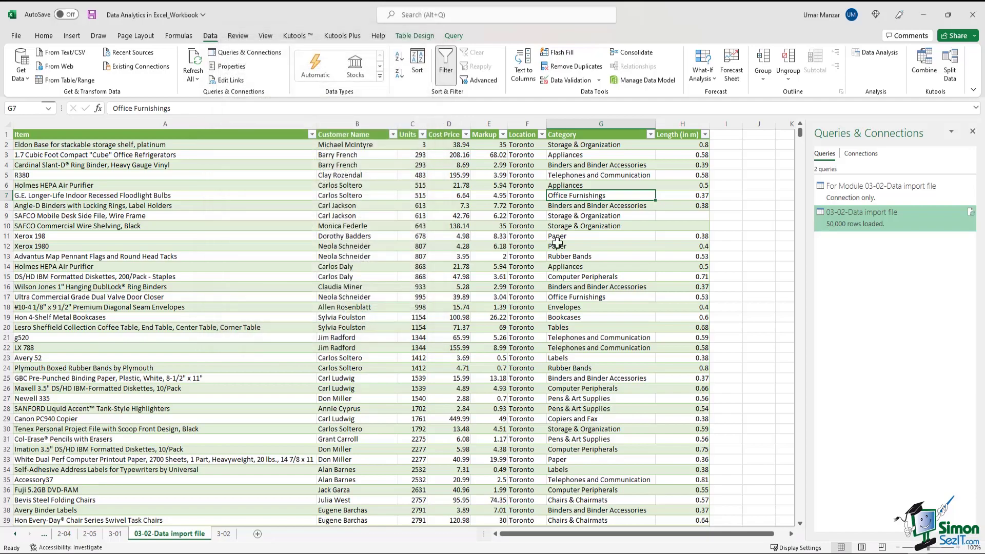
# Fit the widths of columns A to H to their contents in the source CSV 03-02-Data import file.
pyautogui.scroll(-14, 555, 247)
pyautogui.scroll(14, 555, 247)
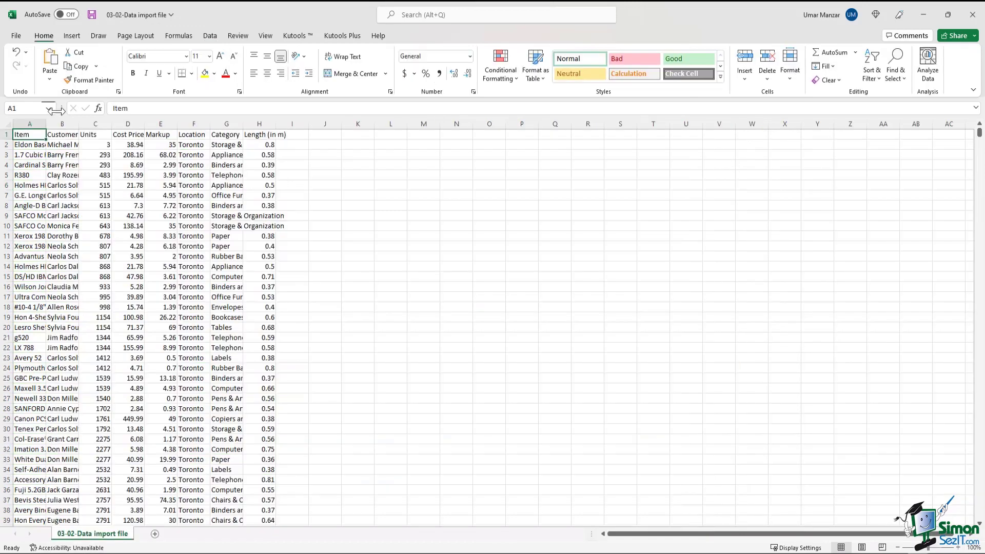
pyautogui.moveTo(38, 124); pyautogui.dragTo(277, 124)
pyautogui.doubleClick(277, 124)
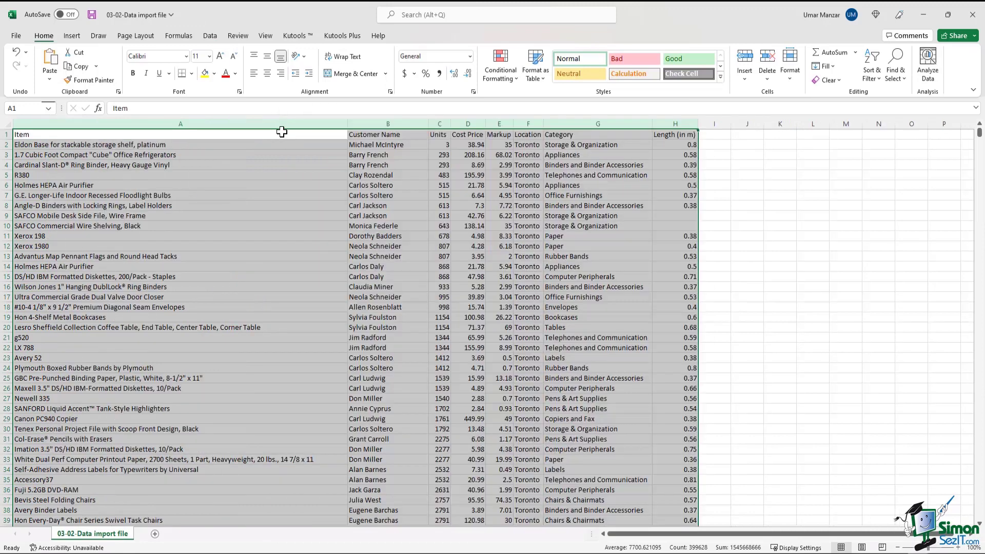
# Replace the customer name in cell B2 of the source CSV with a different full name.
pyautogui.click(411, 153)
pyautogui.click(415, 145)
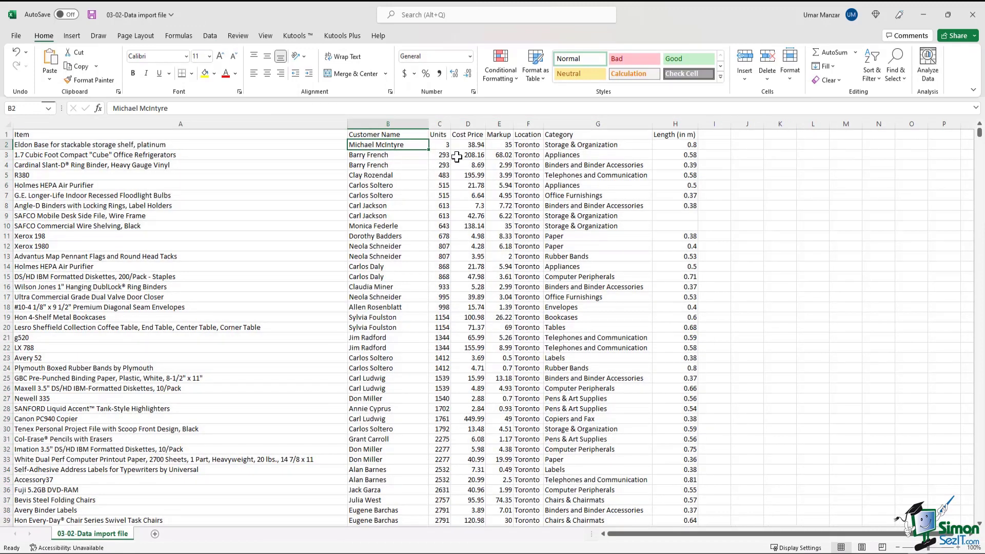
pyautogui.write('John')
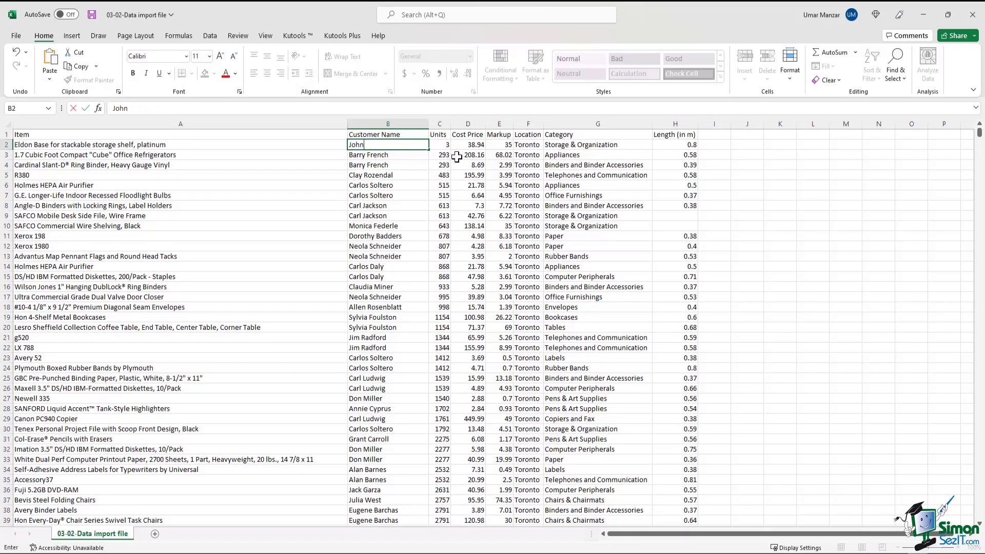
pyautogui.write(' Smith')
pyautogui.hotkey('ctrl', 'Return')
# Set the first data row's Markup in E2 to 40 and its Length in H2 to 1 in the source CSV.
pyautogui.click(499, 146)
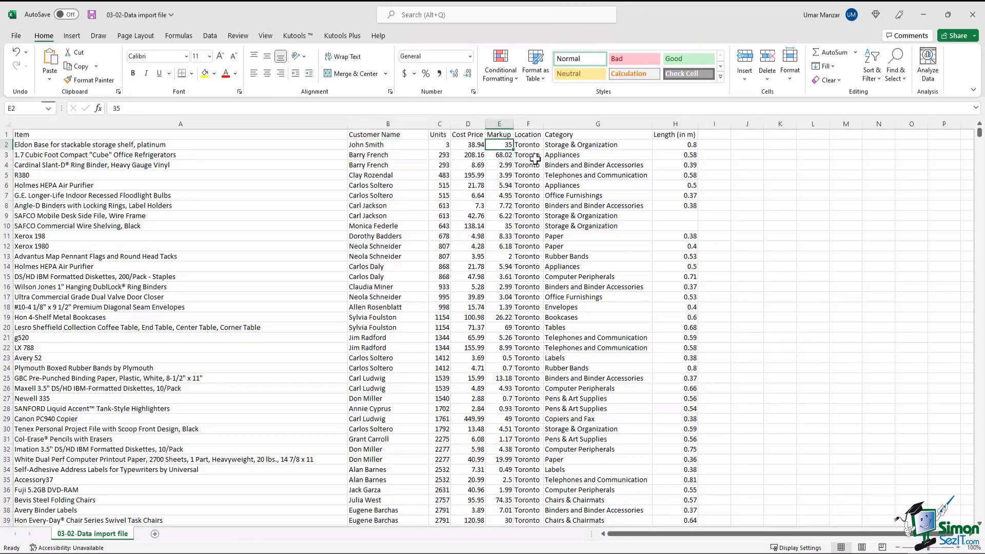
pyautogui.write('40')
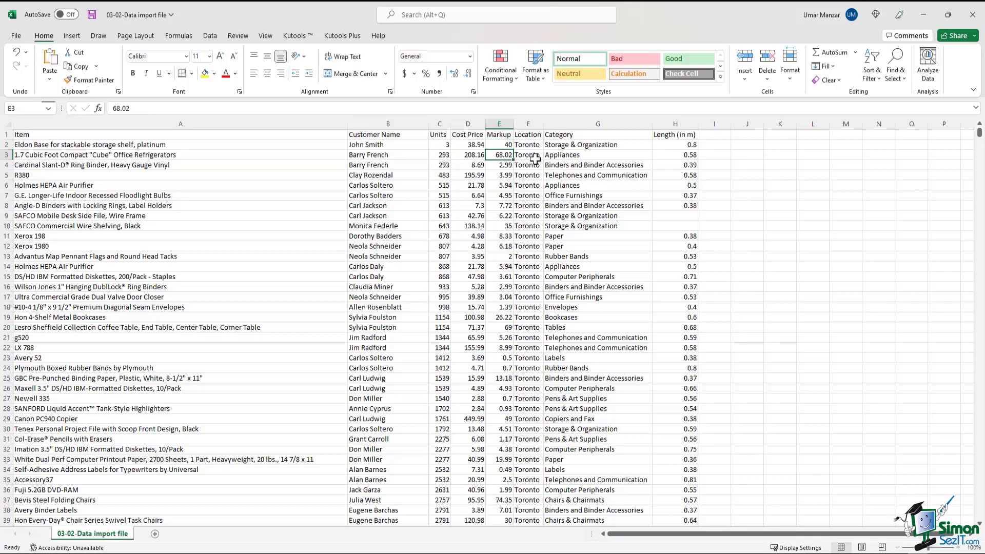
pyautogui.press('Tab')
pyautogui.press('Tab')
pyautogui.press('Tab')
pyautogui.write('1')
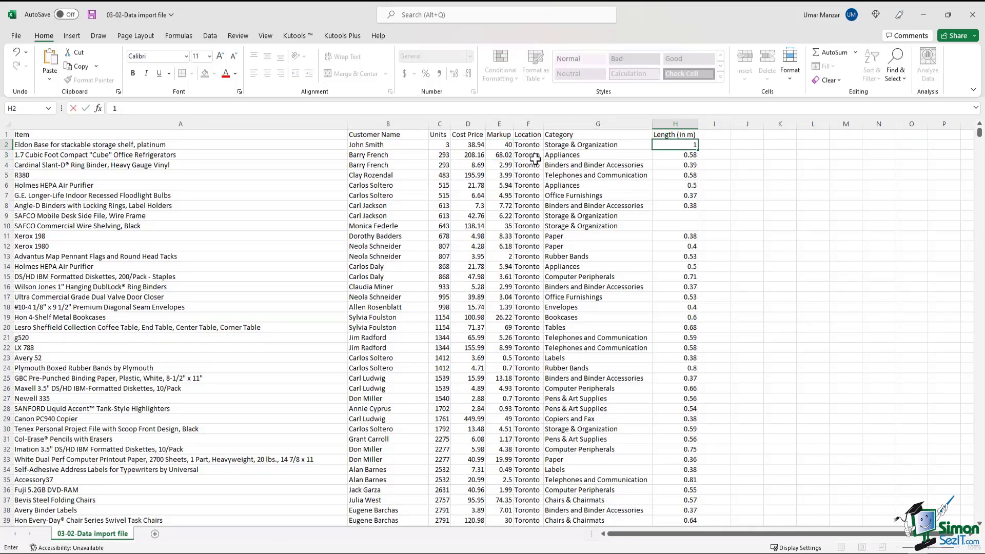
pyautogui.press('Return')
# Close the source CSV with its changes saved, and refresh the imported table in the Data Analytics in Excel_Workbook.
pyautogui.click(972, 15)
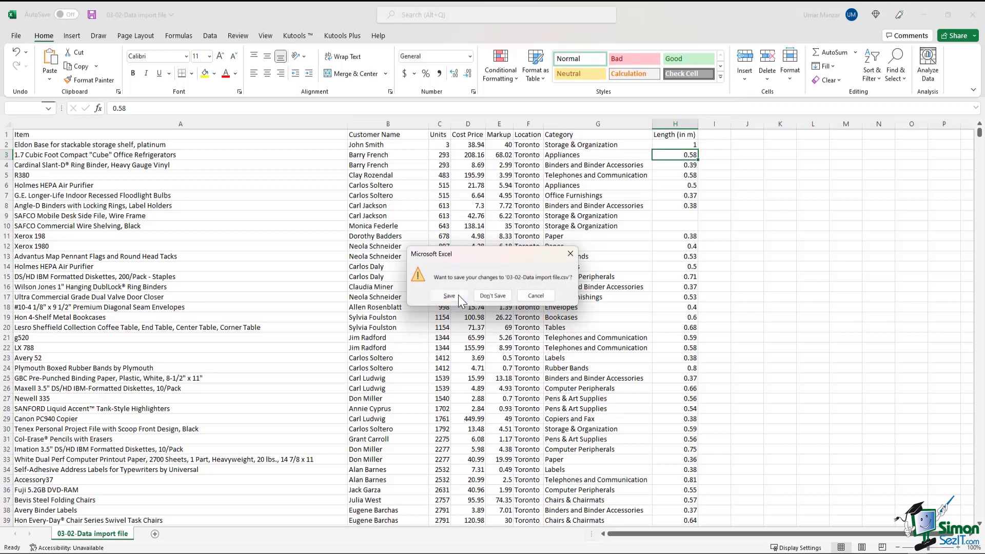
pyautogui.click(449, 295)
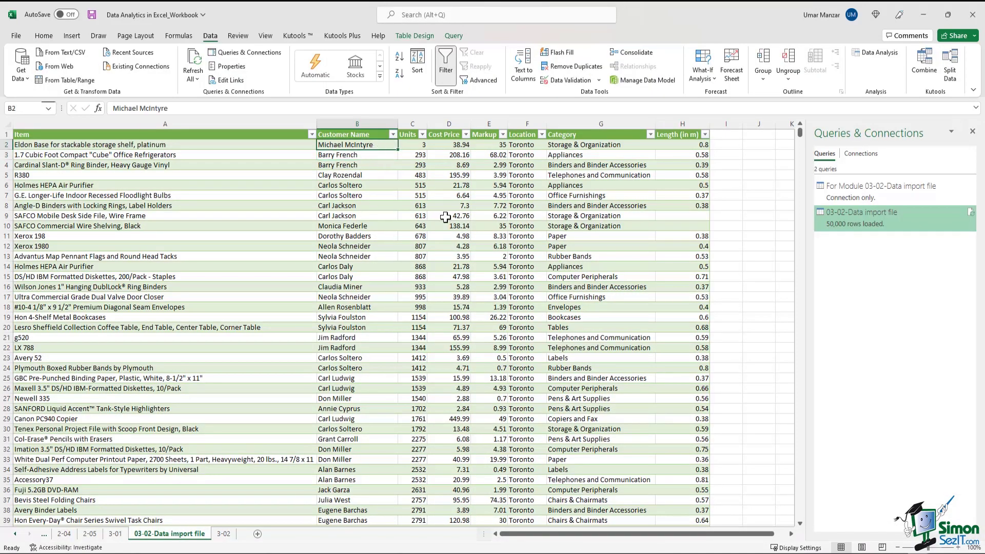
pyautogui.click(195, 59)
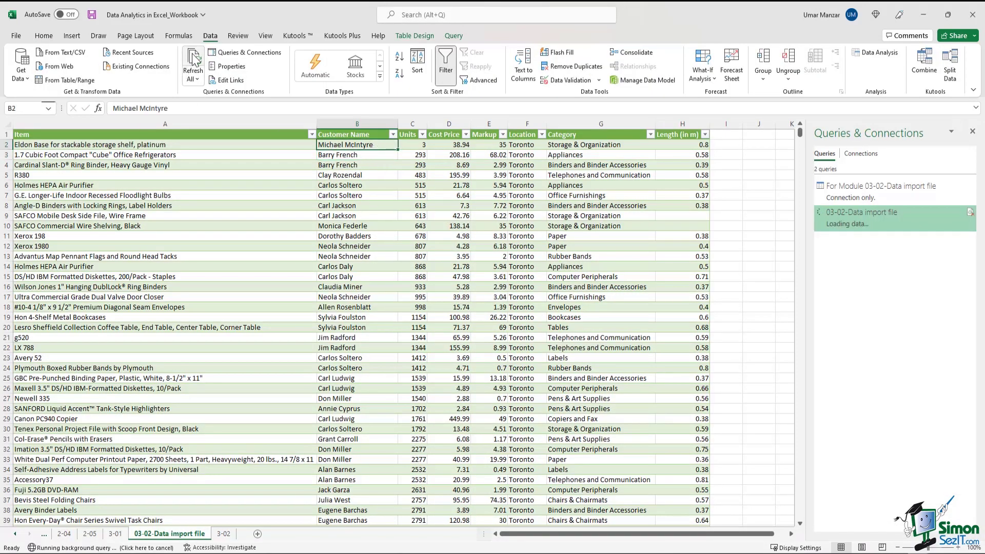
# Check the length, markup and customer name in the first row of the refreshed table, and look over the imported rows.
pyautogui.click(536, 221)
pyautogui.click(684, 143)
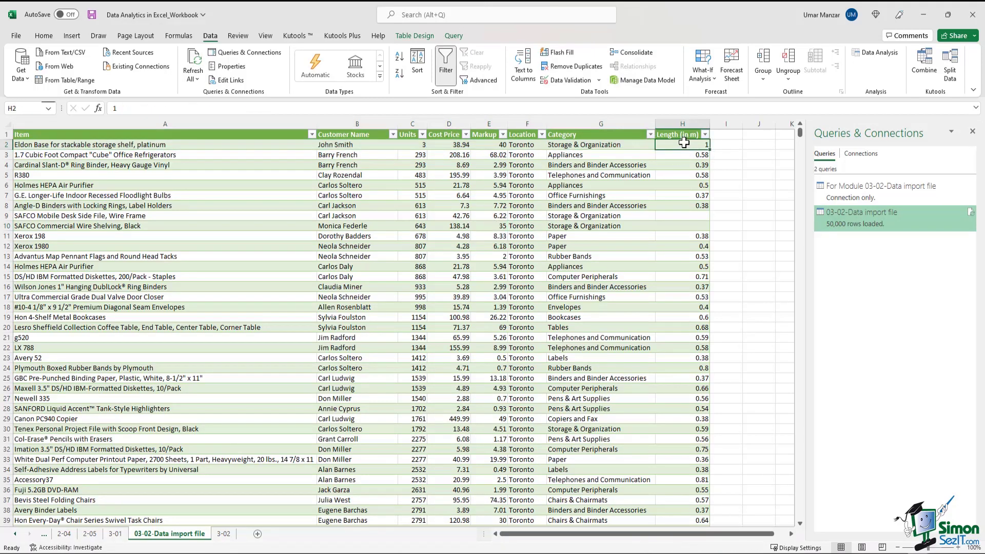
pyautogui.click(480, 146)
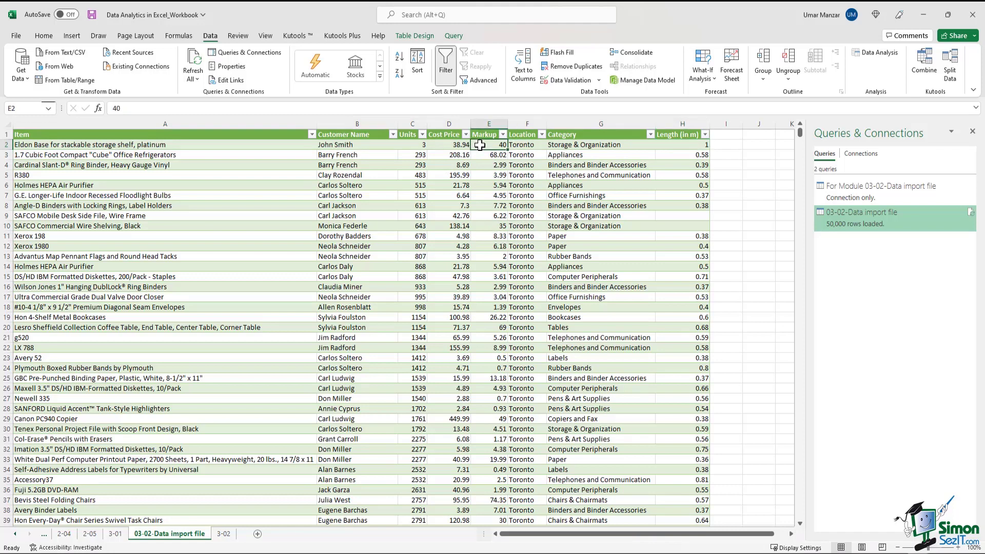
pyautogui.click(375, 145)
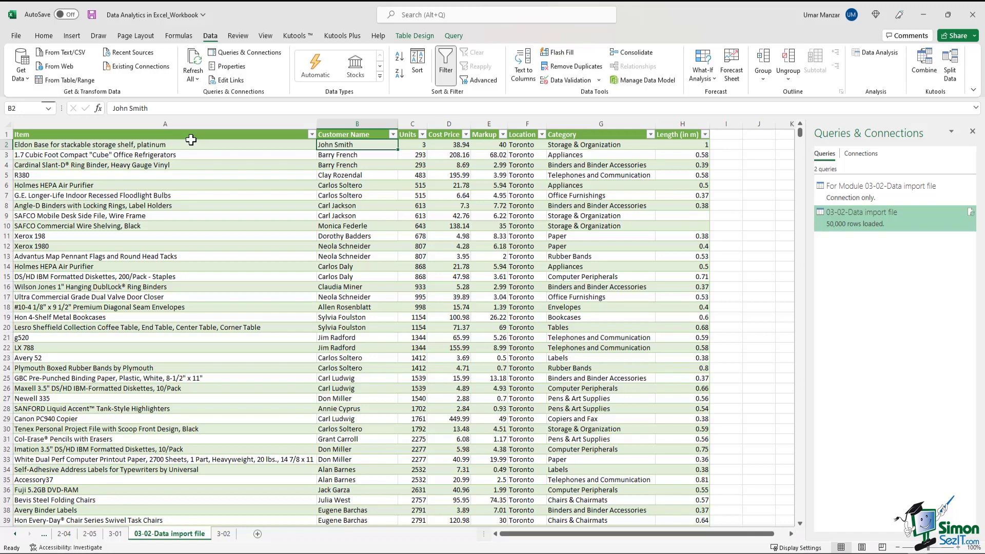
pyautogui.moveTo(133, 144); pyautogui.dragTo(667, 454)
pyautogui.click(601, 317)
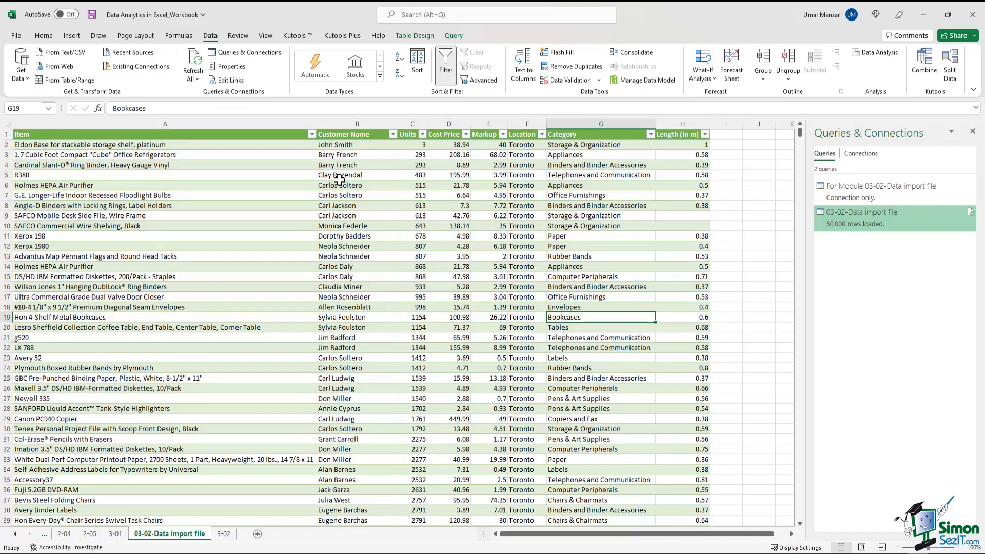